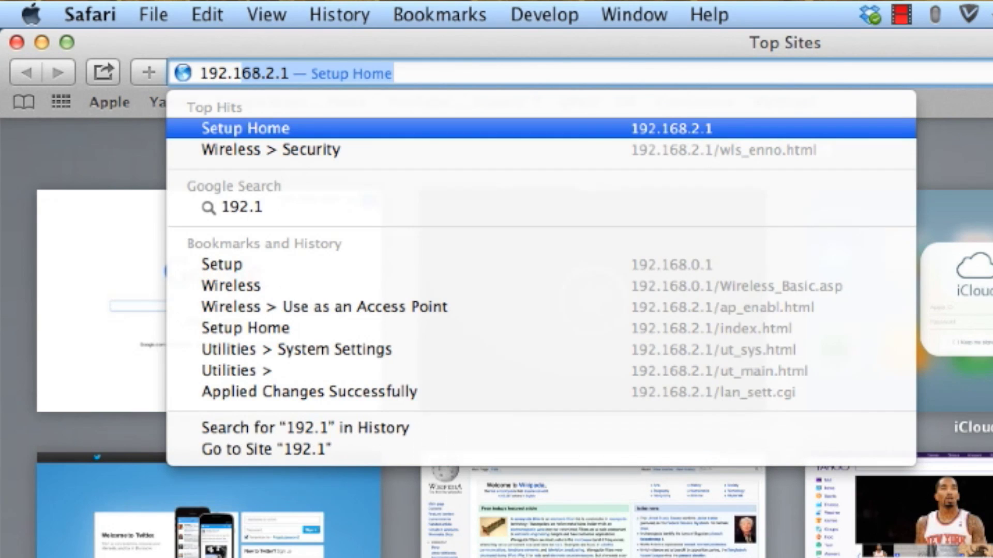
{"action": "type", "text": "2."}
Step: Load the router page at 192.168.2.1, switch Use as an Access Point to Disable, and apply
{"action": "key", "text": "Return"}
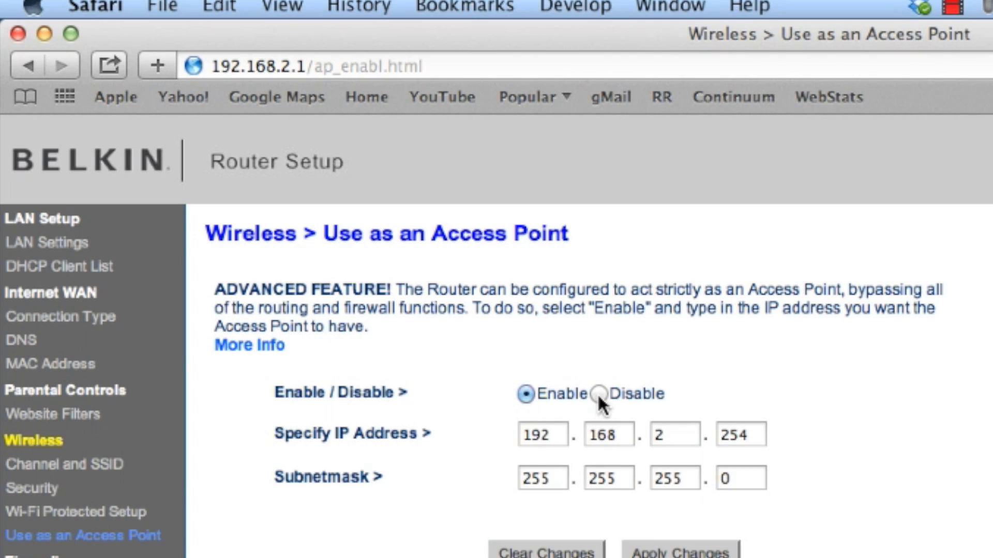
{"action": "left_click", "coordinate": [600, 394]}
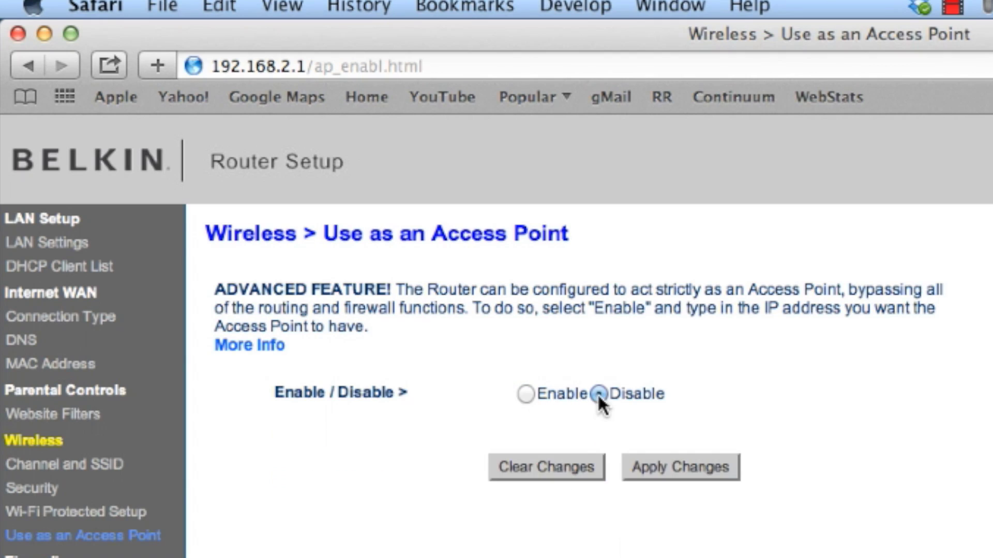
{"action": "left_click", "coordinate": [689, 466]}
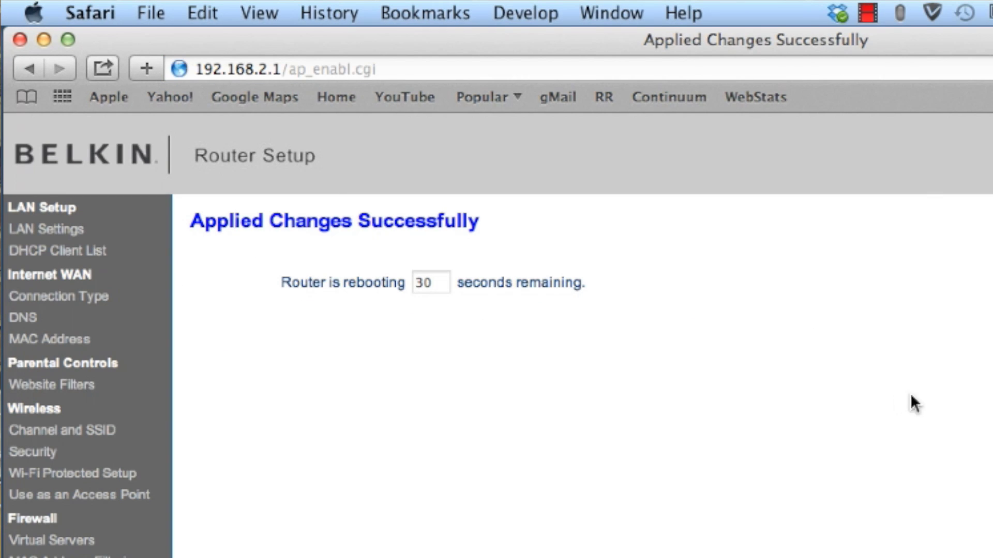